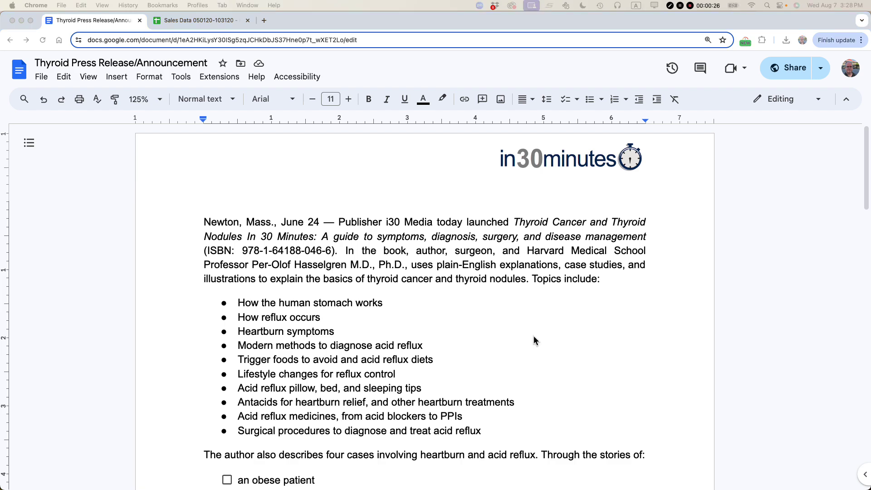
Switch to the WordPress admin window and check the installed plugins for Classic Editor
key(super+grave)
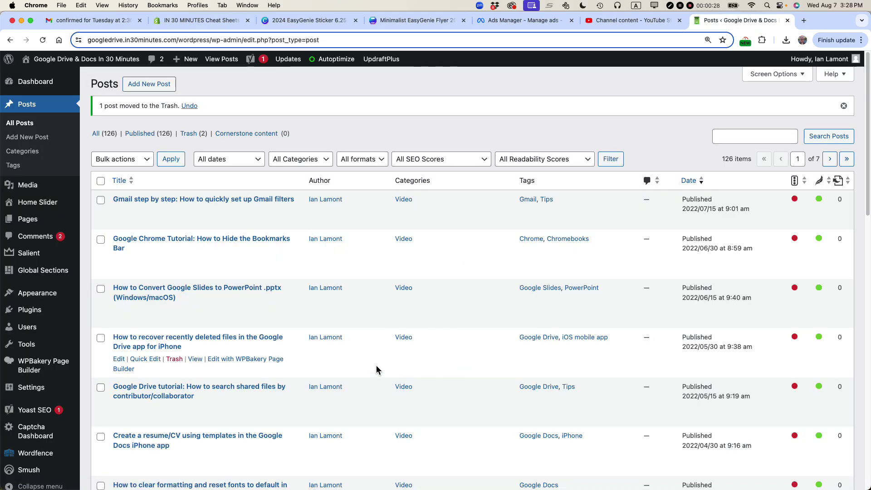
mouse_move(30, 309)
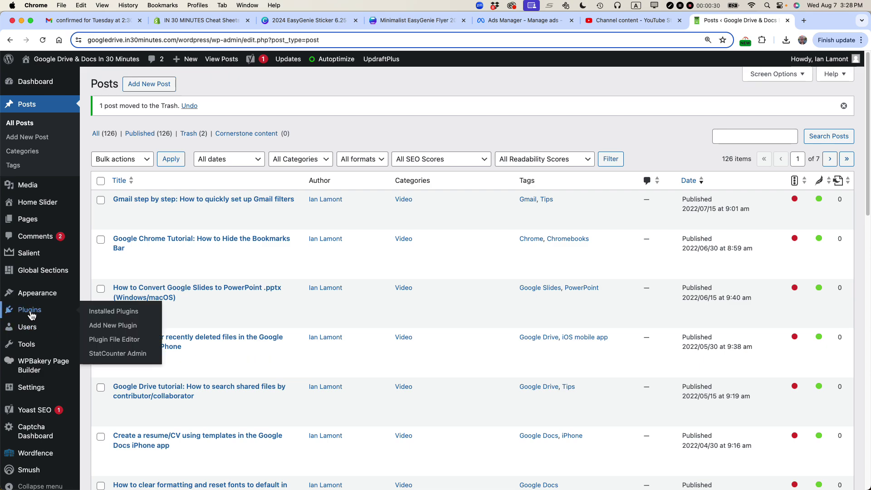
click(117, 316)
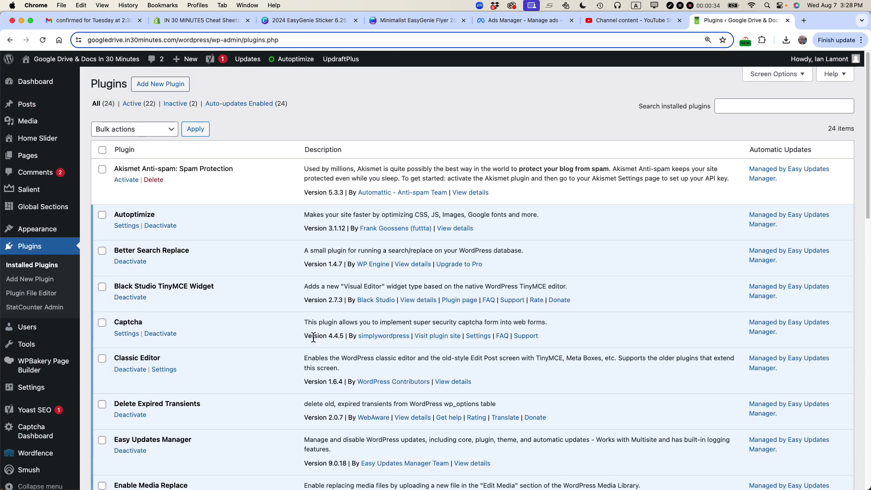
scroll(263, 310, down, 1)
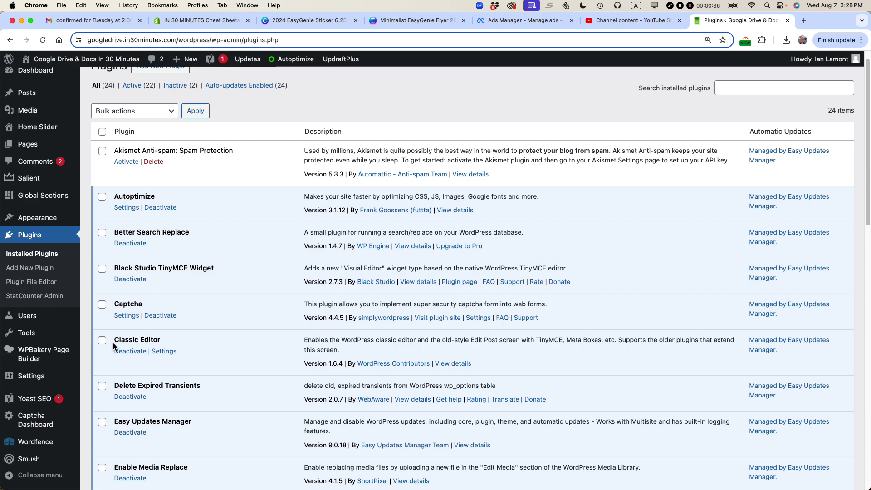
drag(113, 343, 174, 339)
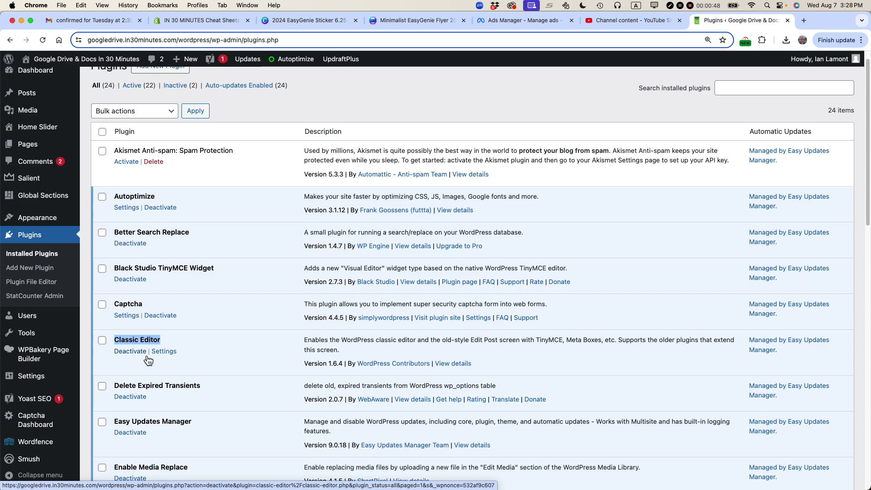
scroll(160, 266, up, 1)
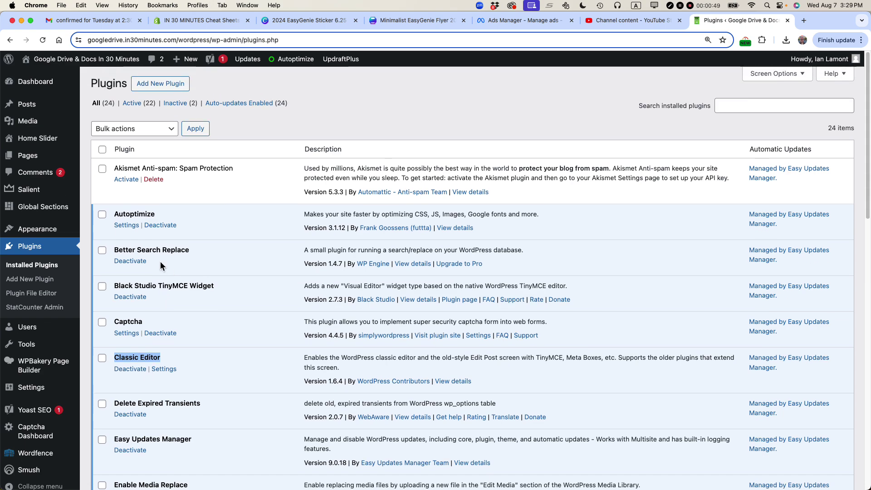
Create a new WordPress post titled "New book just released"
click(21, 106)
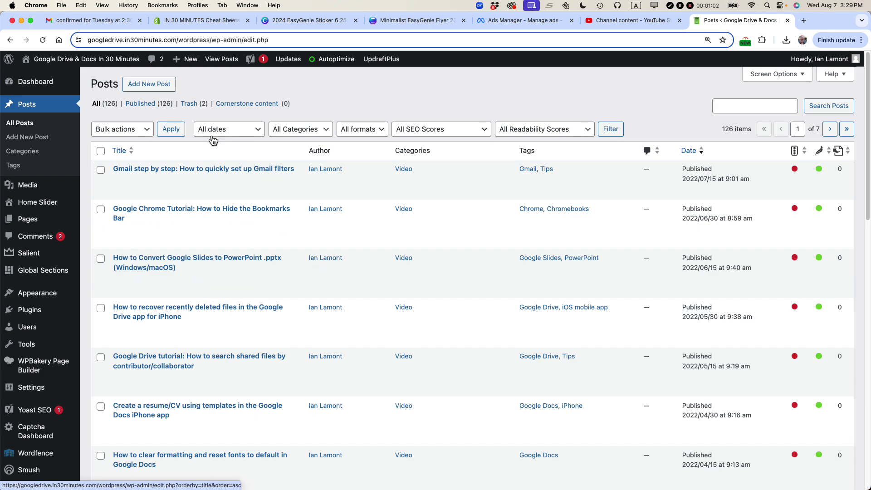
click(164, 90)
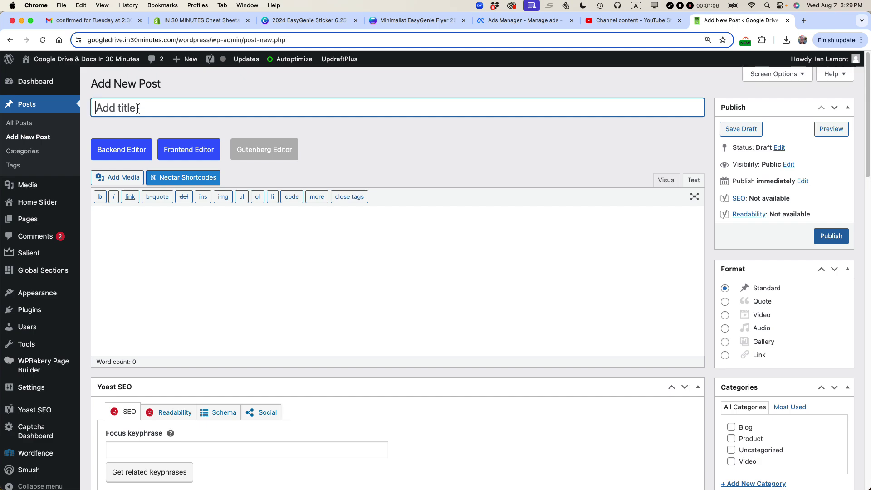
text(New book just released)
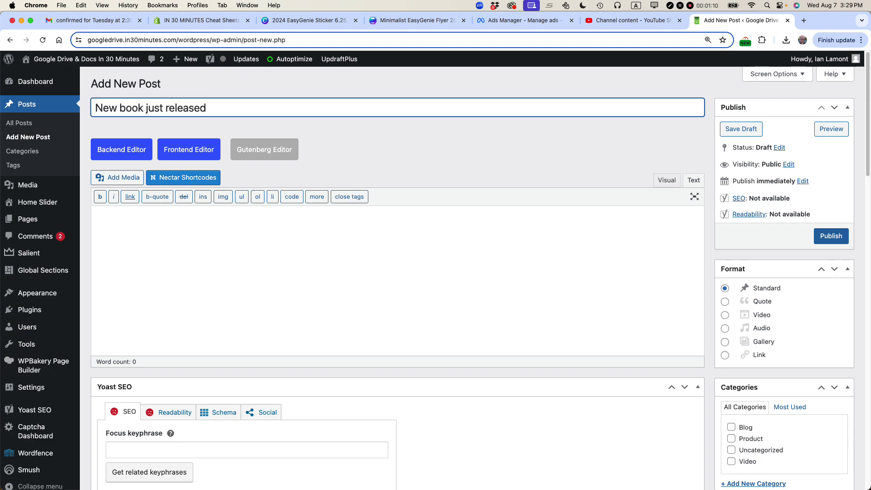
Write "In June we released a new book:" plus a blank line in the post body, check the visual view and return to text mode
click(335, 263)
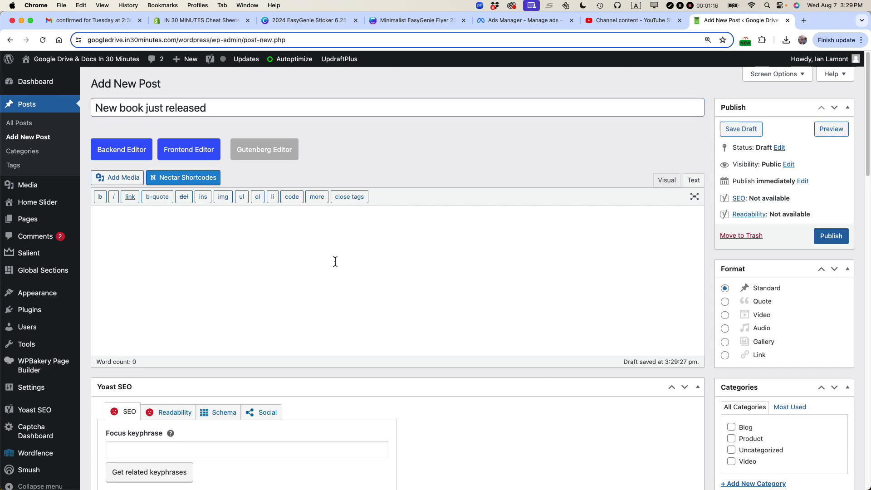
text(In Jun)
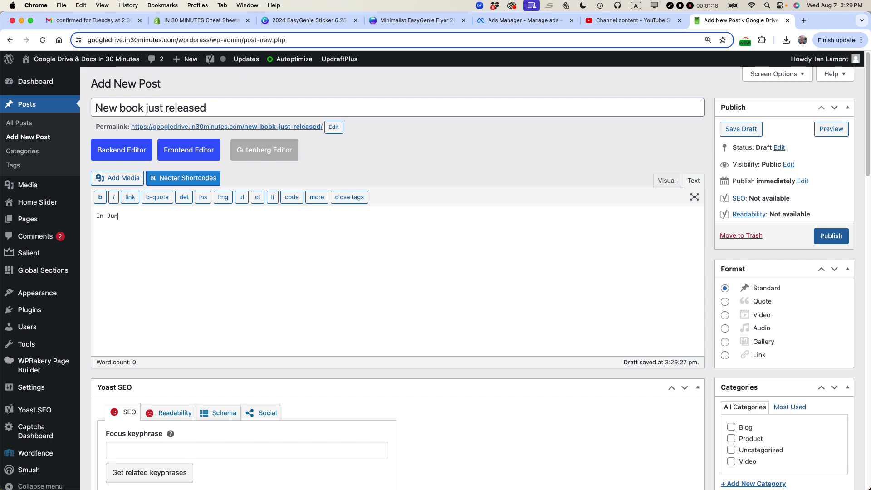
text(e we released a new book)
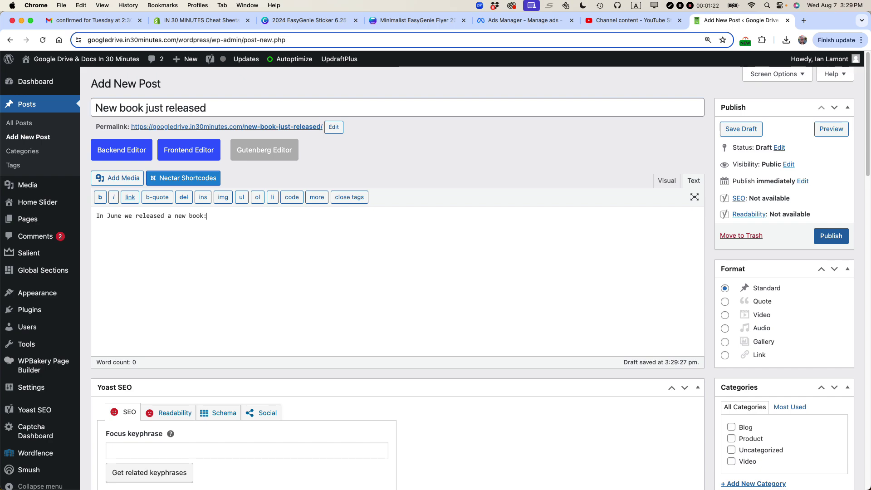
text(:)
key(Return)
key(Return)
click(670, 183)
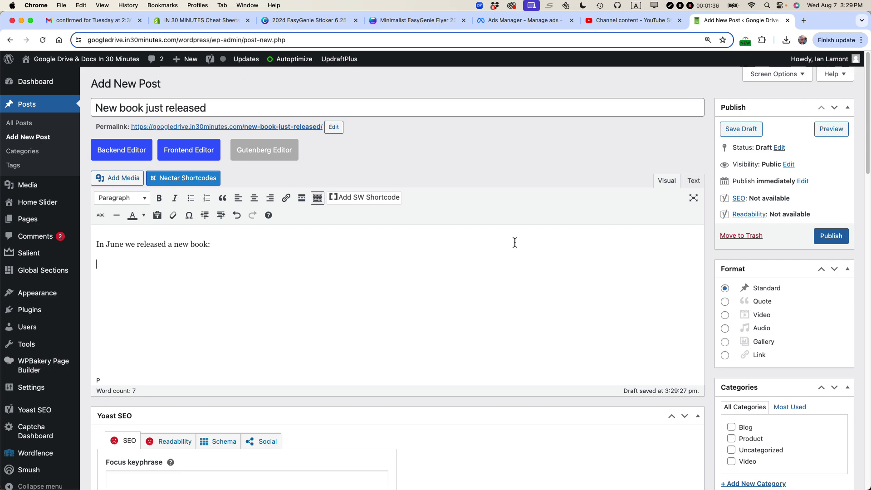
click(700, 185)
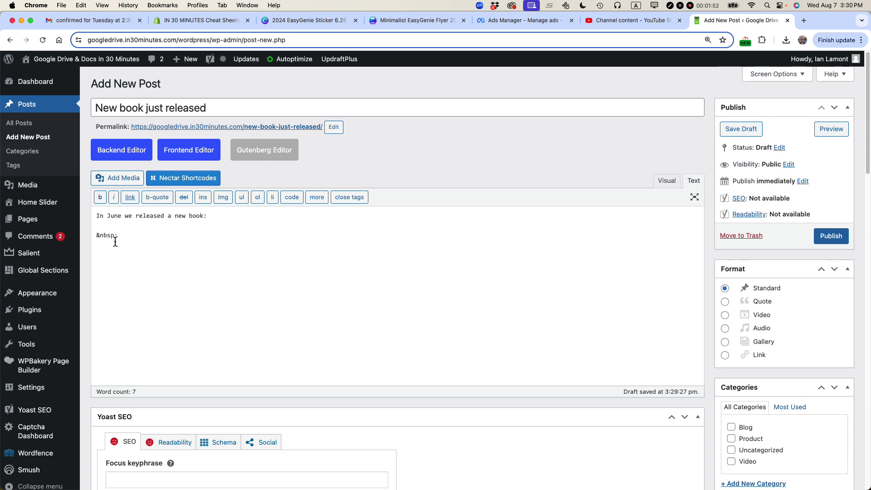
Switch to the Thyroid Press Release/Announcement document in Google Docs and copy its publish-to-web embed code
key(super+grave)
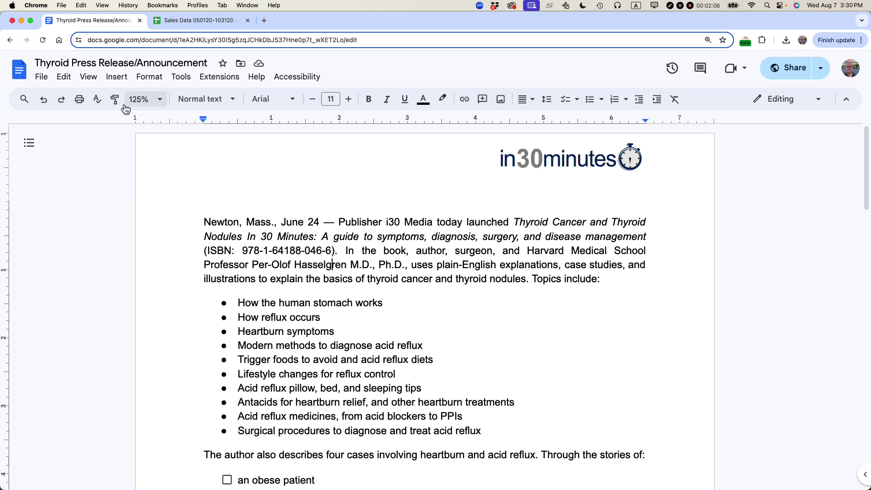
click(42, 76)
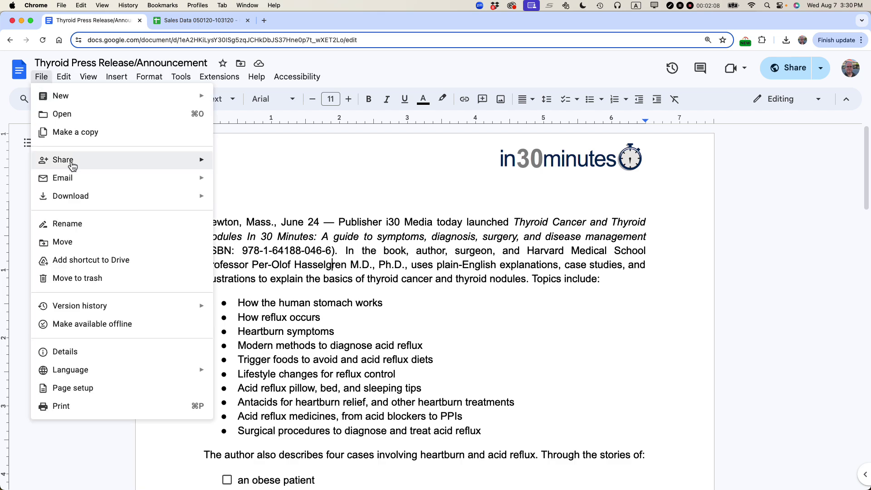
mouse_move(100, 167)
click(276, 181)
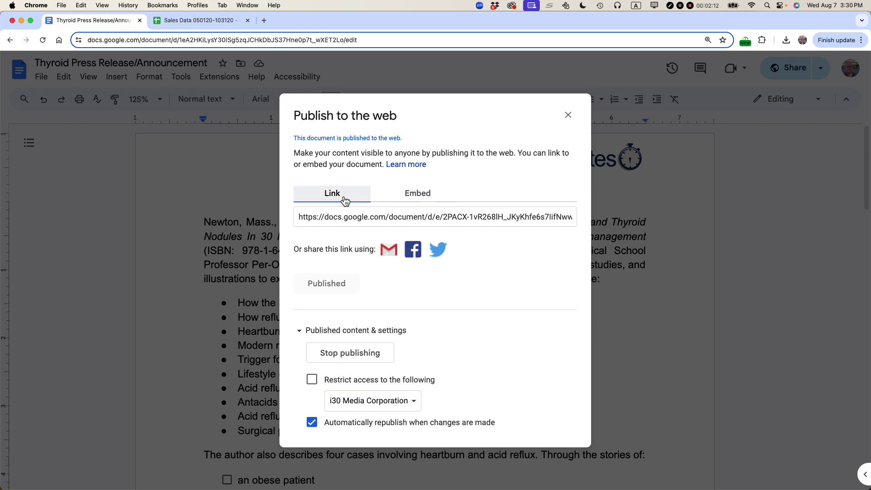
click(416, 197)
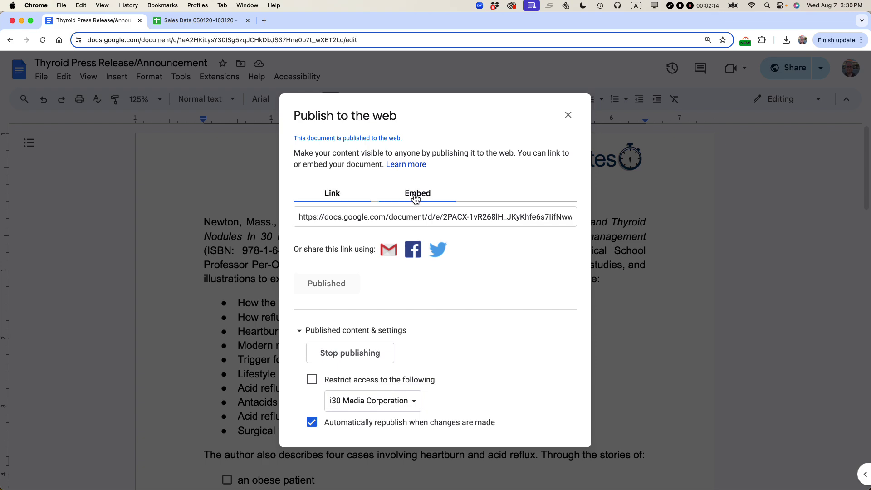
click(498, 237)
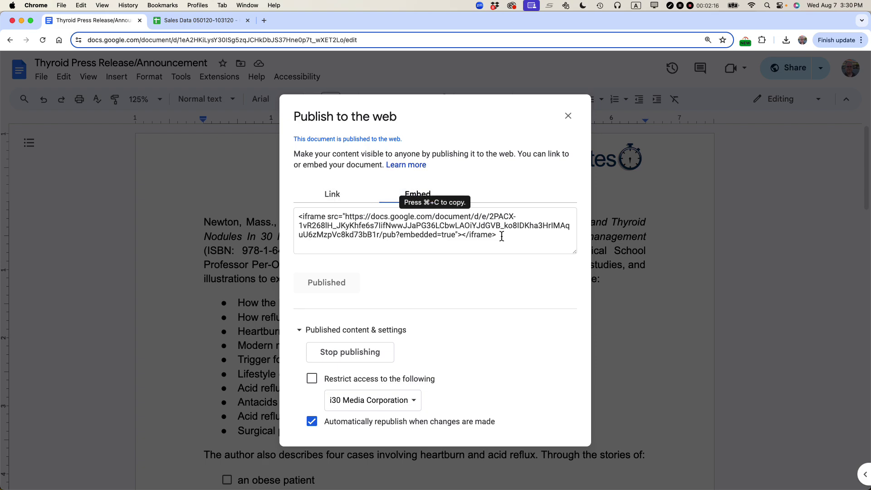
click(502, 236)
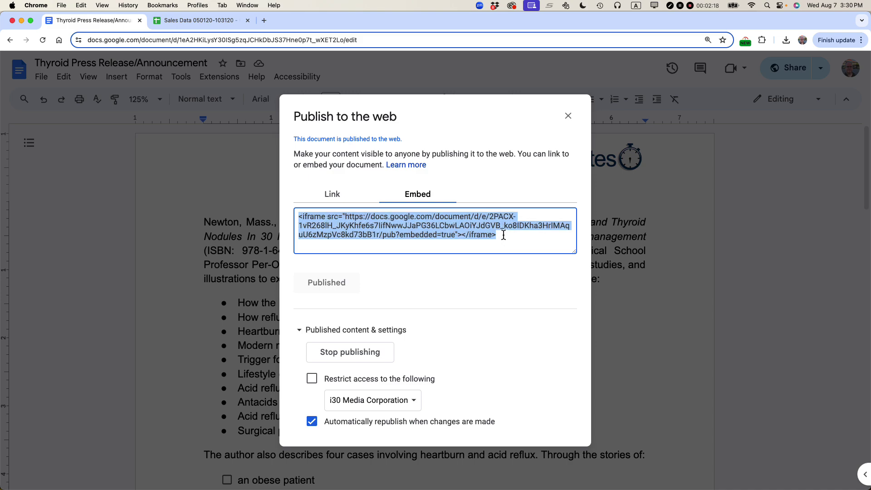
right_click(403, 223)
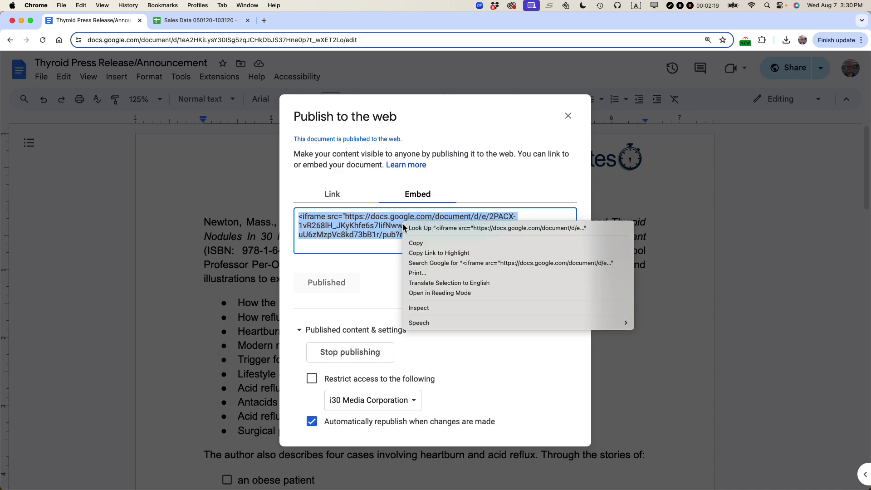
click(418, 244)
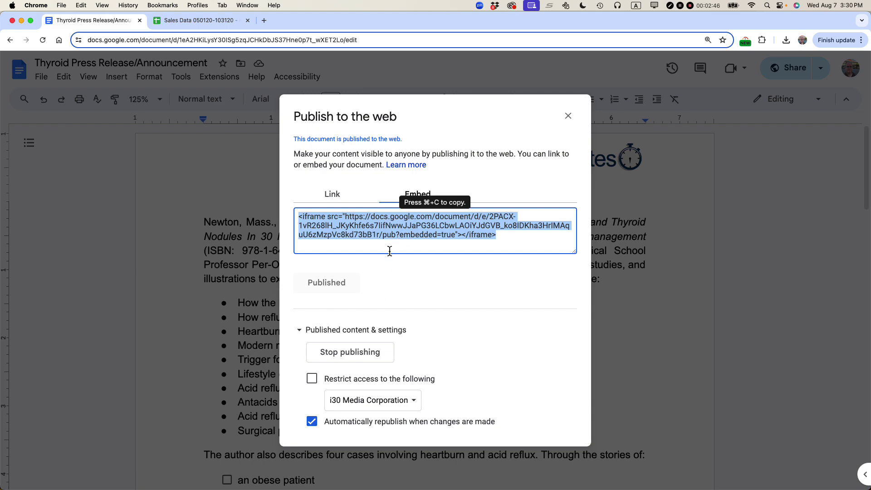
Back in the WordPress post, replace the &nbsp; line with the copied iframe code, keeping a blank line below the intro sentence
key(super+grave)
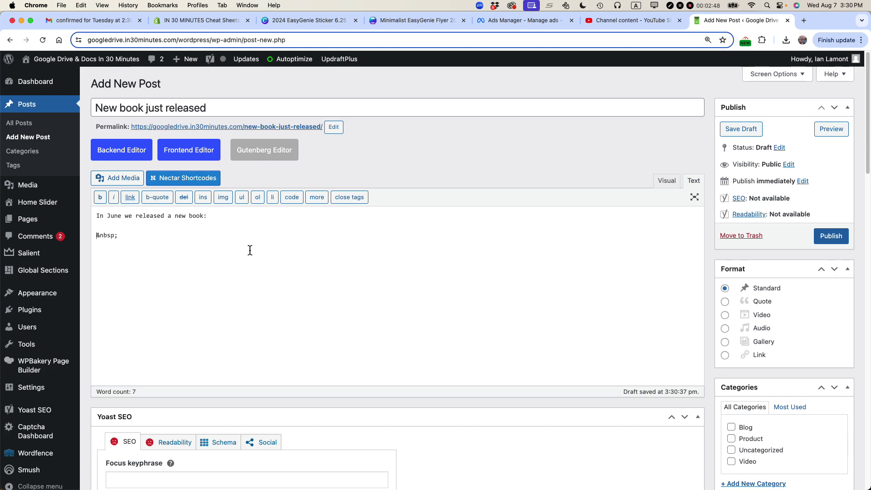
drag(138, 241, 81, 238)
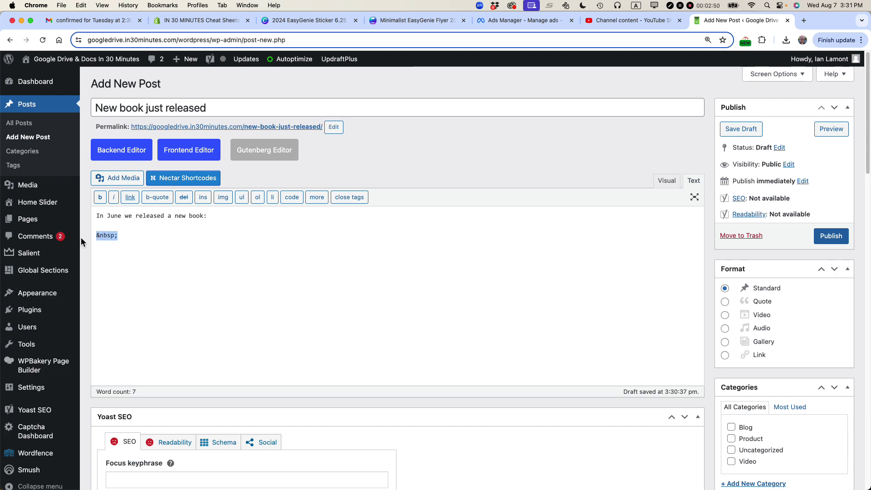
key(BackSpace)
right_click(98, 238)
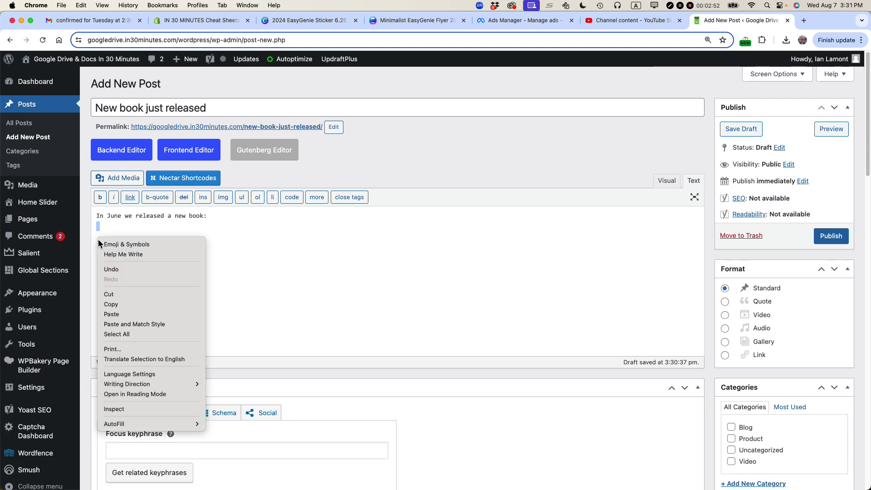
click(119, 313)
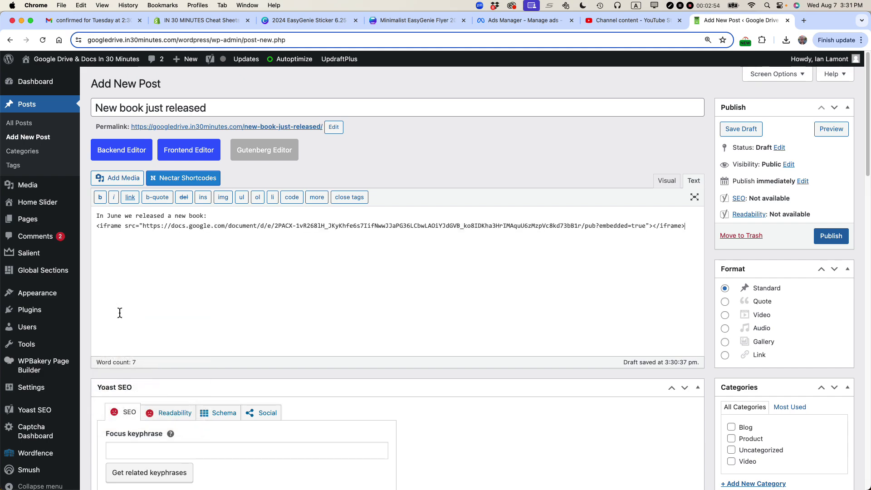
click(213, 216)
key(Return)
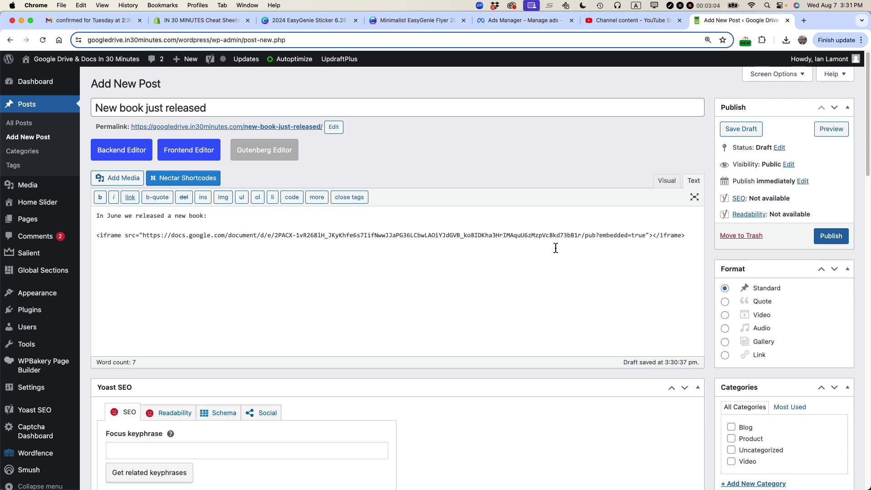
Publish the post and view its live page, examining the title and the embedded document frame
click(821, 236)
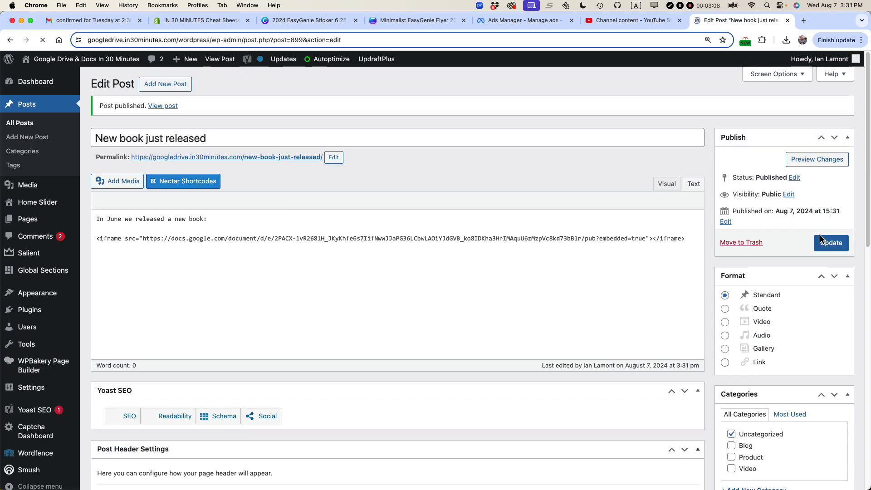
click(171, 112)
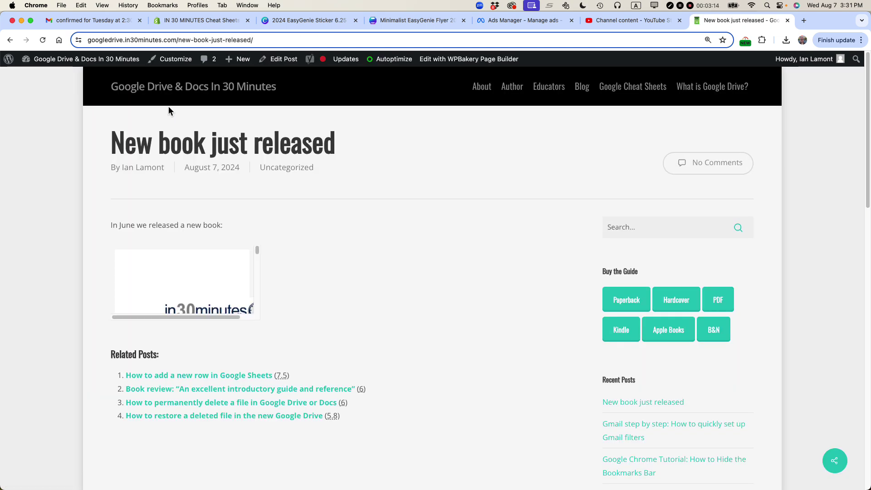
drag(112, 144, 344, 150)
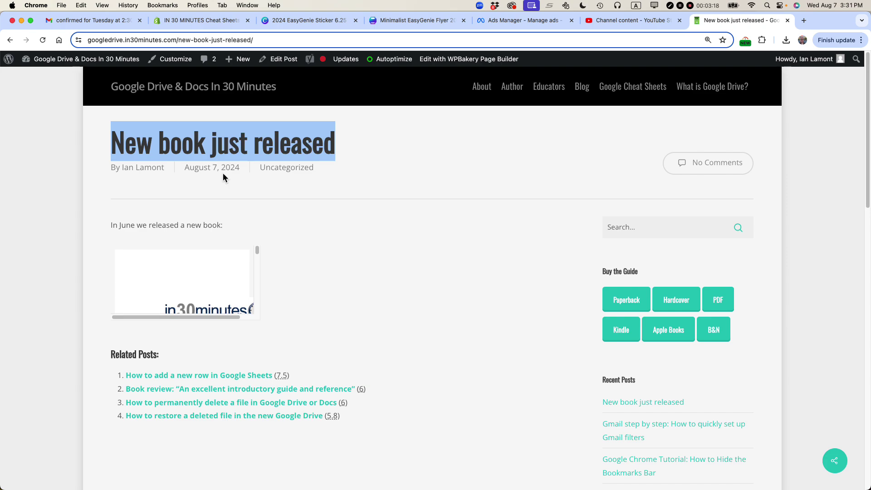
click(193, 317)
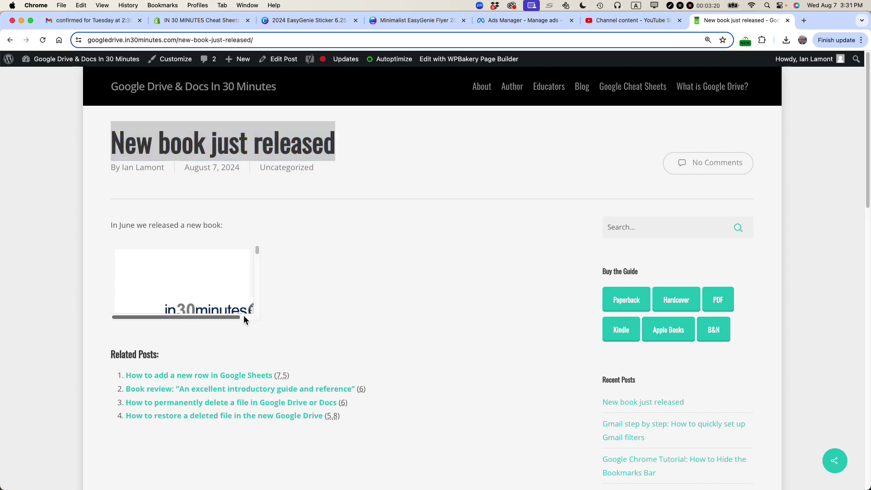
mouse_move(257, 251)
mouse_down()
mouse_move(260, 301)
mouse_move(259, 249)
mouse_up()
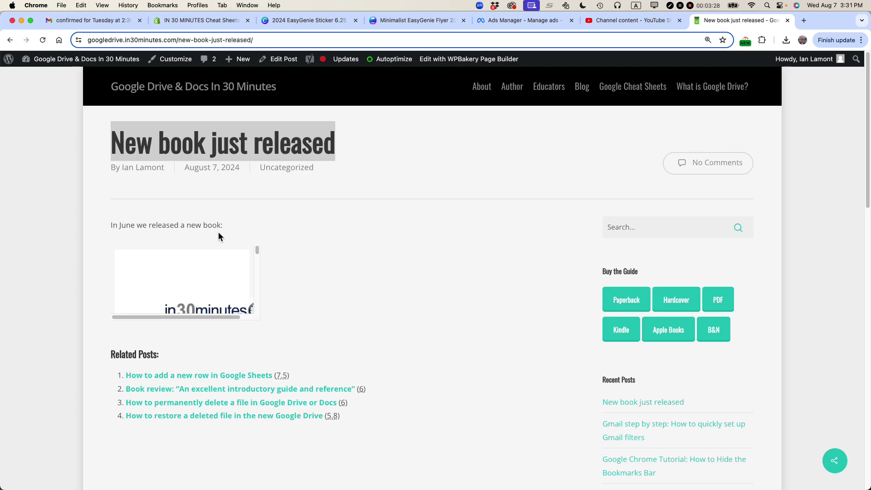
Reopen the post for editing and add width=800 height=1200 to the iframe tag, before its src attribute
click(286, 60)
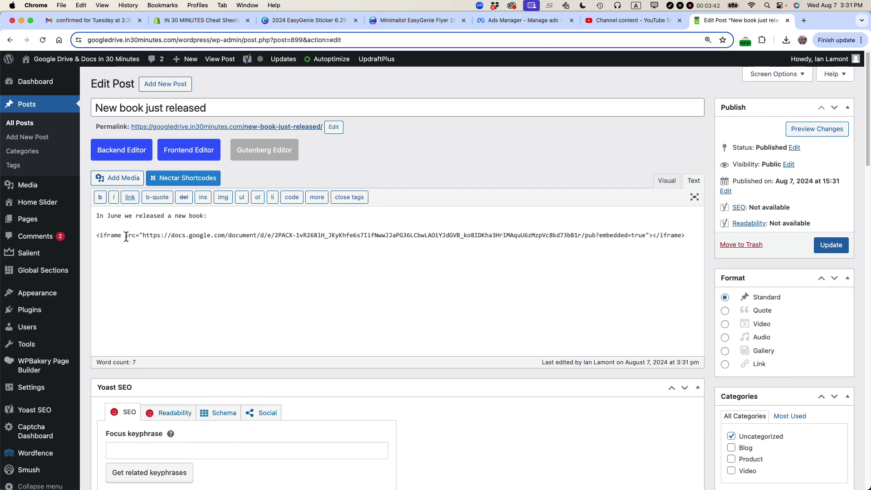
key(super+equal)
key(super+equal)
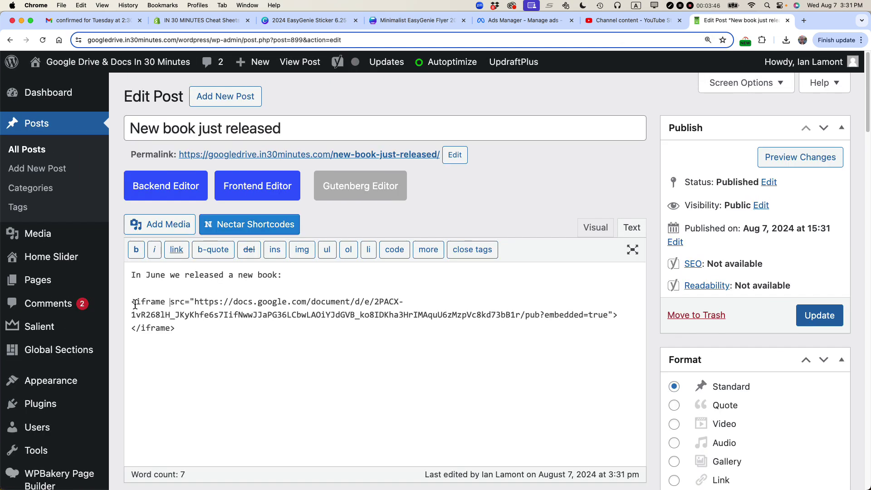
click(171, 302)
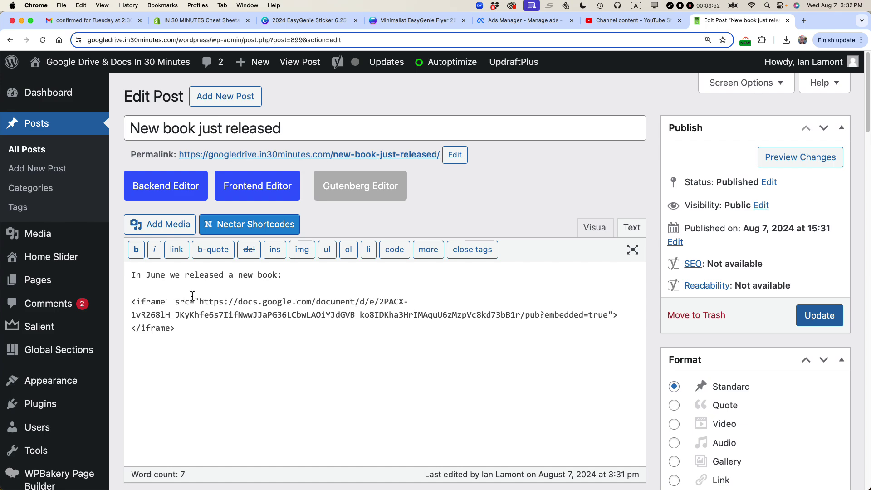
text(width)
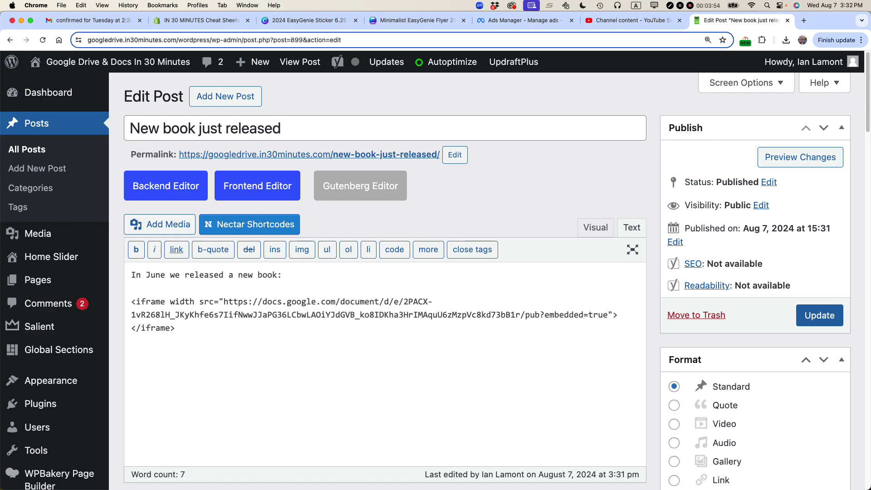
text(=800)
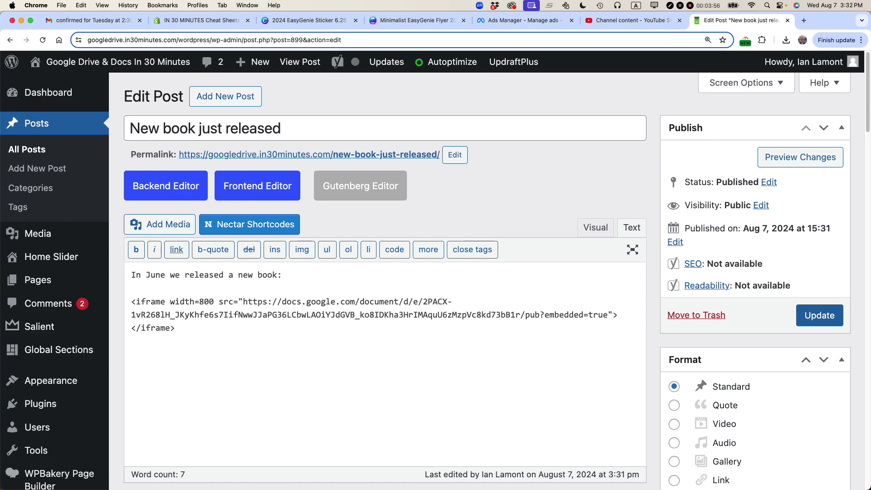
text( height)
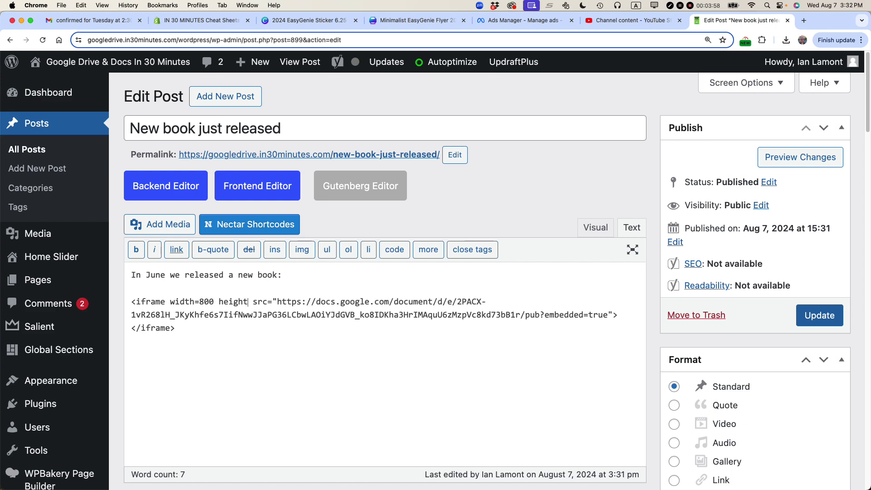
text(=1200)
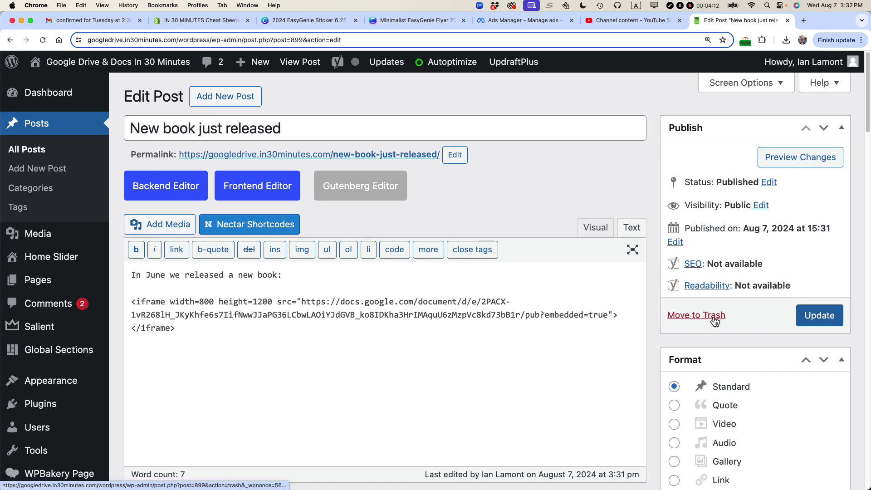
Update the post and view its live page, examining the resized press release both on the page and within its frame
click(814, 315)
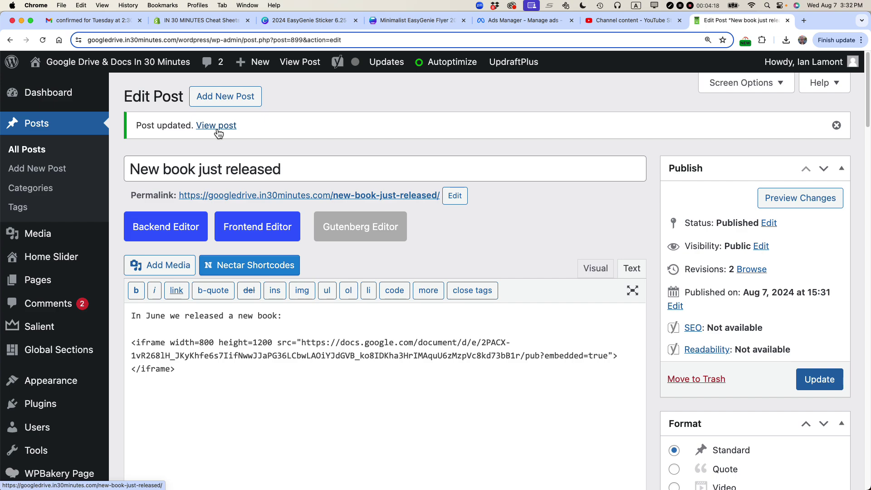
click(218, 132)
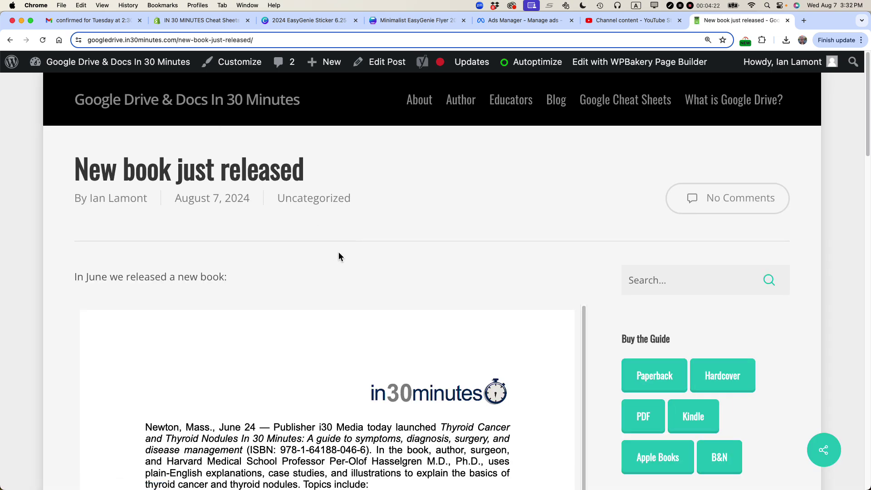
scroll(339, 257, down, 5)
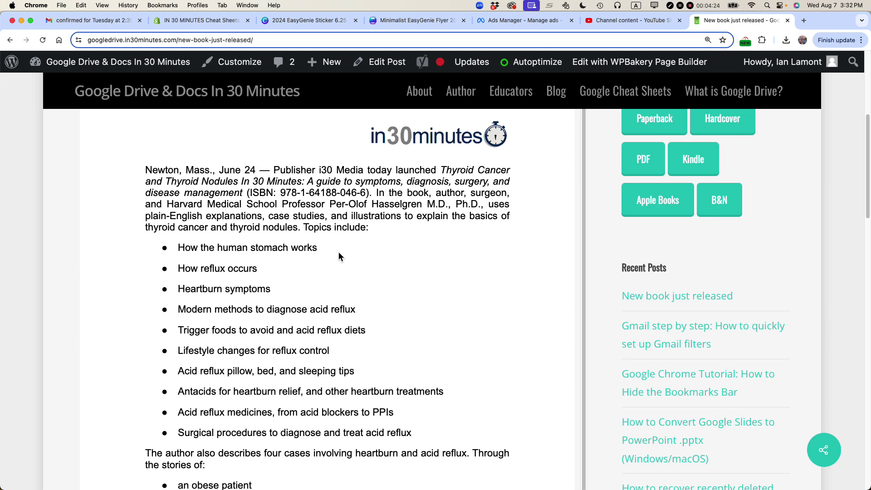
scroll(332, 232, up, 3)
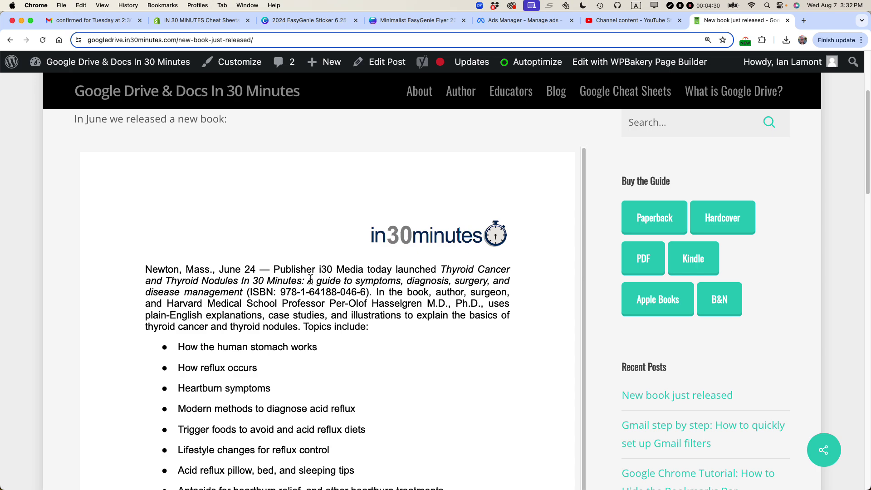
scroll(311, 282, down, 3)
scroll(312, 281, down, 2)
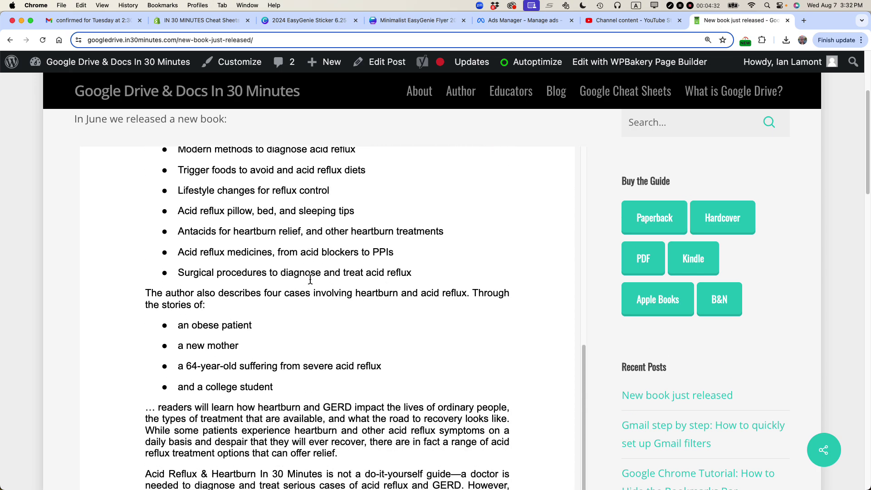
scroll(310, 280, up, 5)
scroll(296, 195, up, 4)
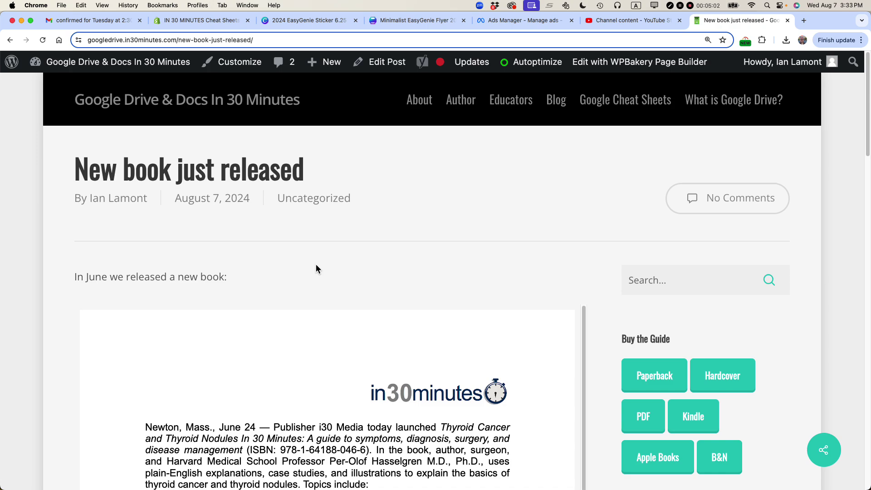
Switch to the press release in Google Docs, reopen its publish-to-web settings and select the iframe embed code for review
key(super+grave)
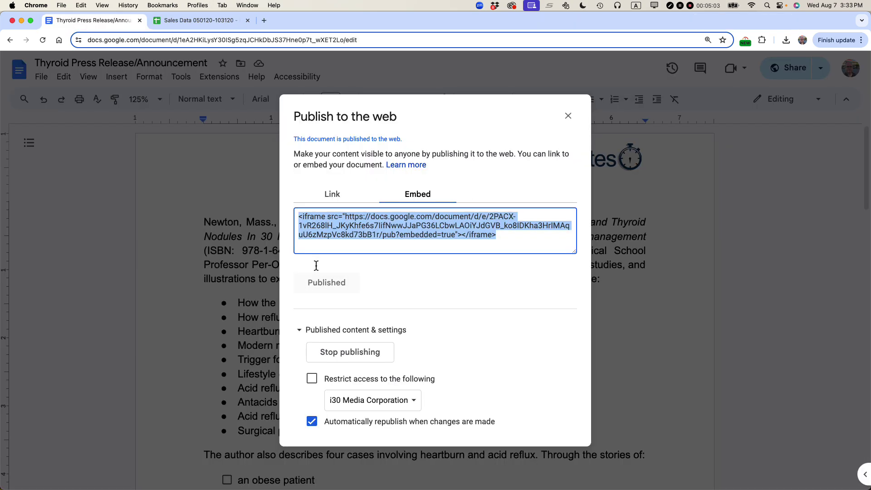
click(568, 116)
click(41, 76)
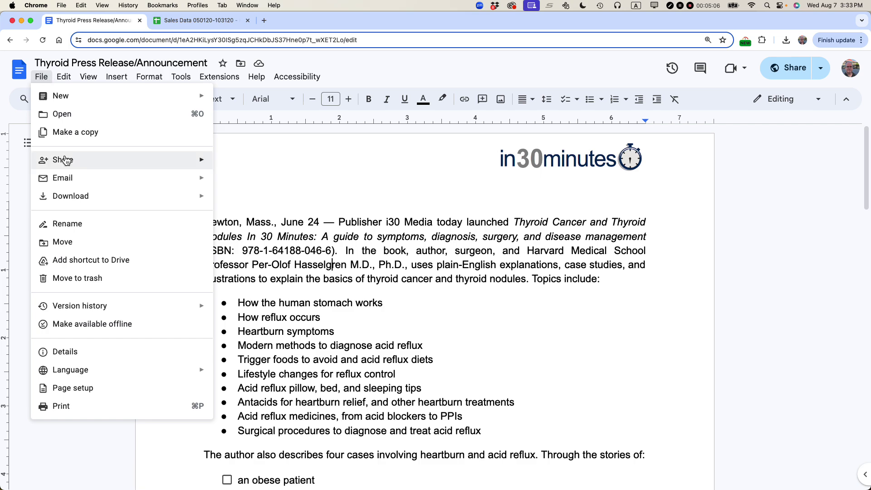
mouse_move(66, 161)
click(267, 188)
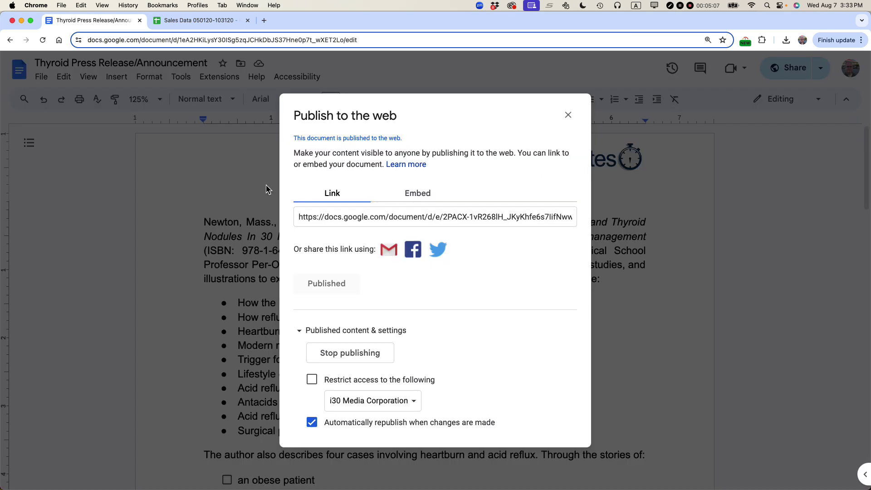
click(419, 195)
click(501, 237)
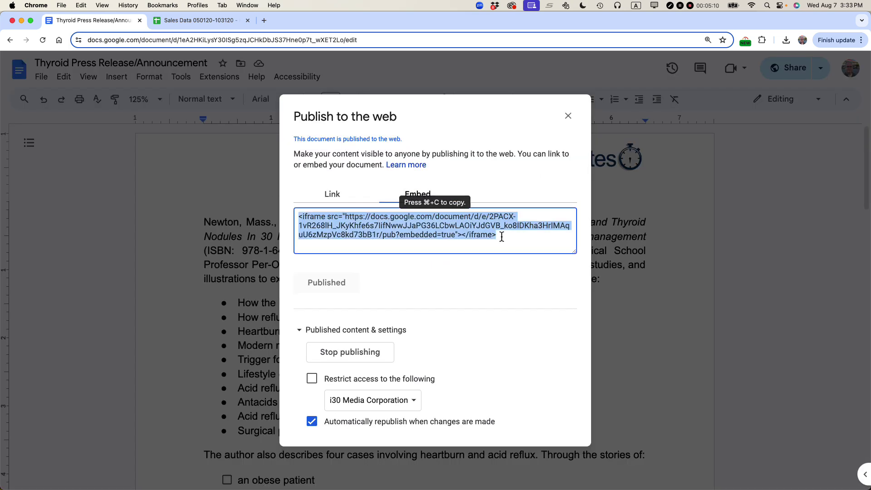
click(467, 241)
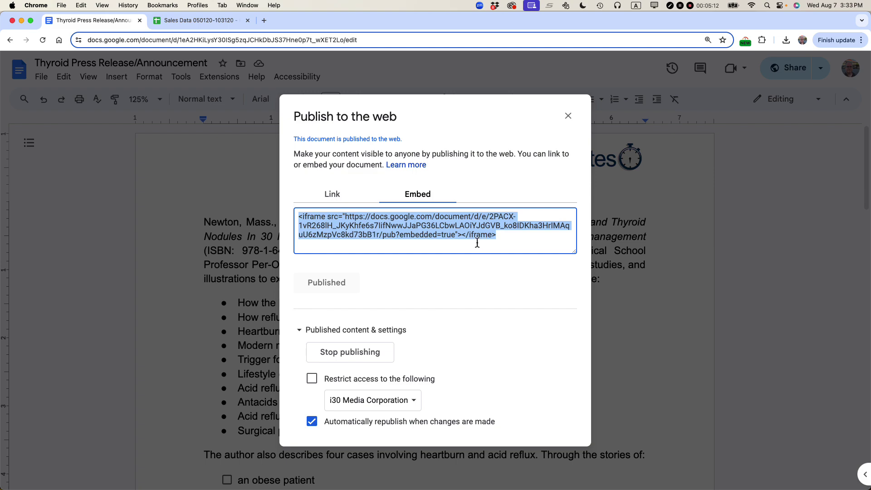